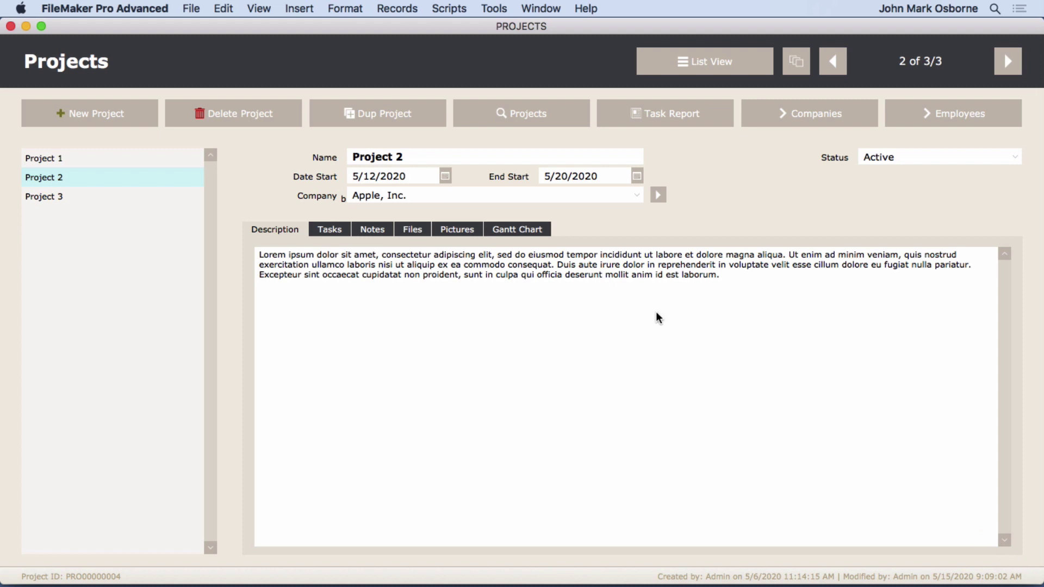
Step: Open the database definitions and review the COMPANIES, EMPLOYEES, TASKS, EXPENDITURES and DOCUMENTS tables
{"action": "left_click", "coordinate": [201, 8]}
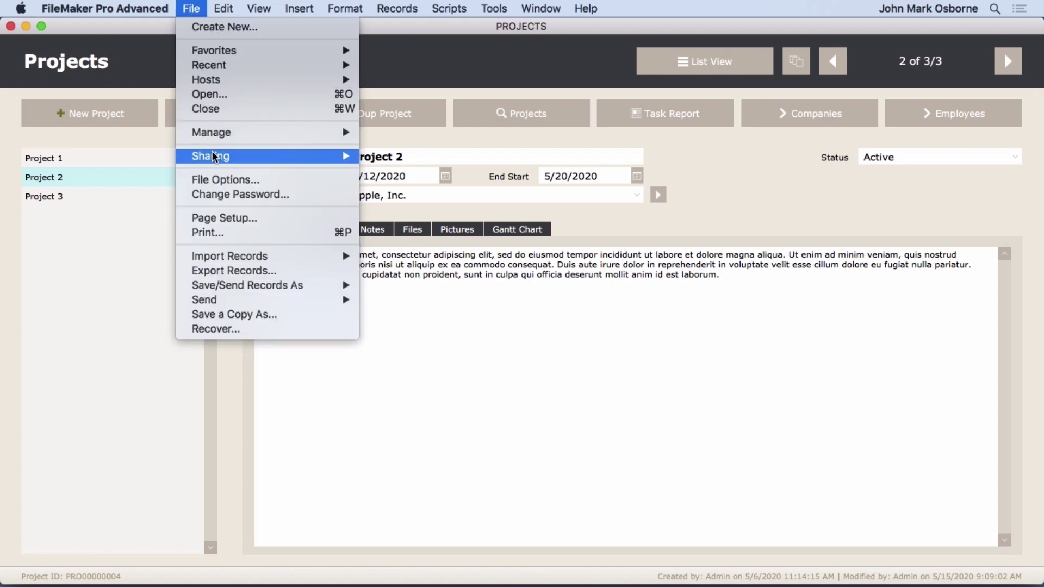
{"action": "mouse_move", "coordinate": [321, 134]}
{"action": "left_click", "coordinate": [382, 132]}
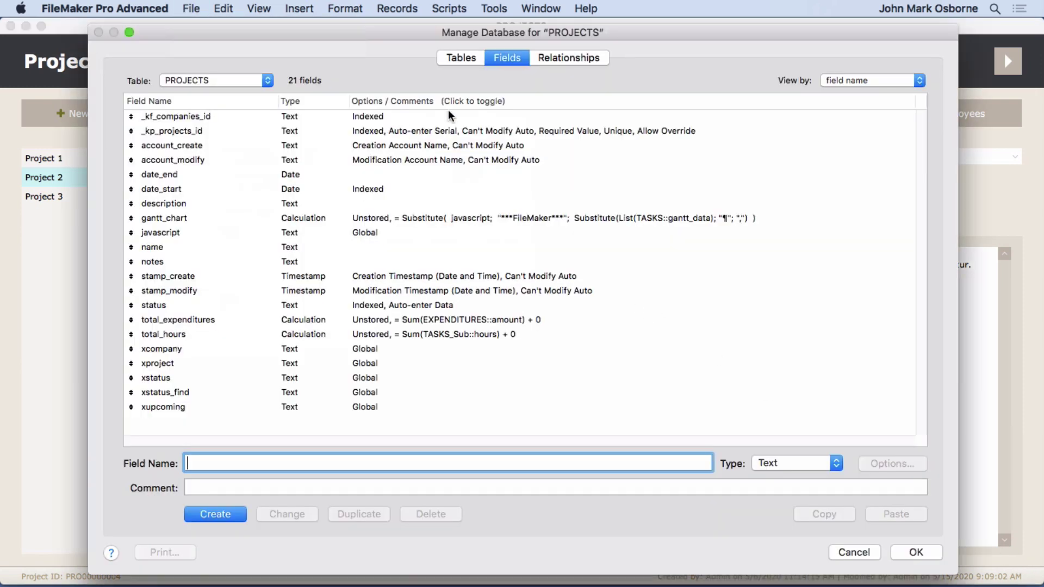
{"action": "left_click", "coordinate": [464, 56]}
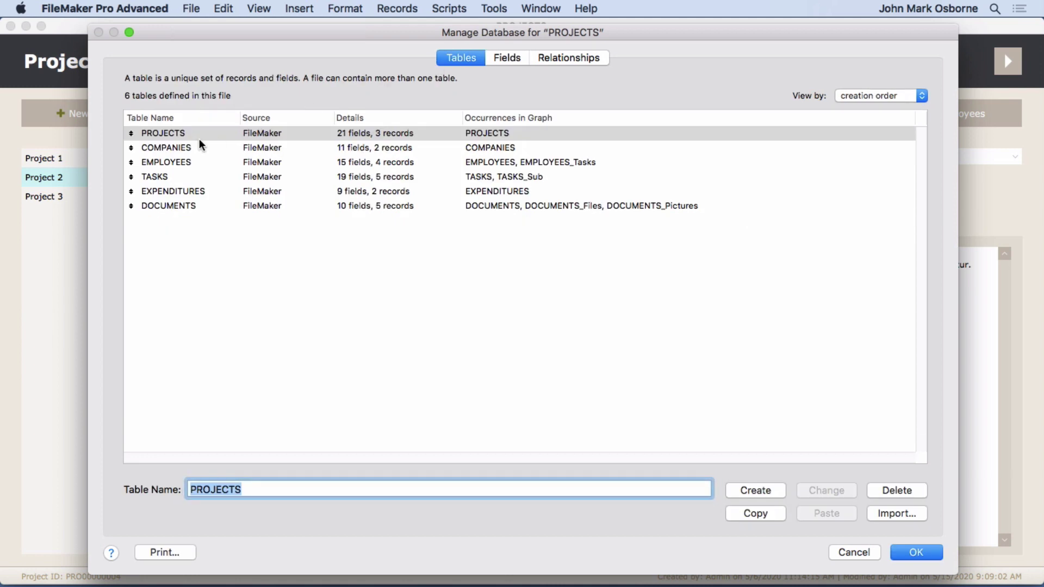
{"action": "left_click", "coordinate": [171, 148]}
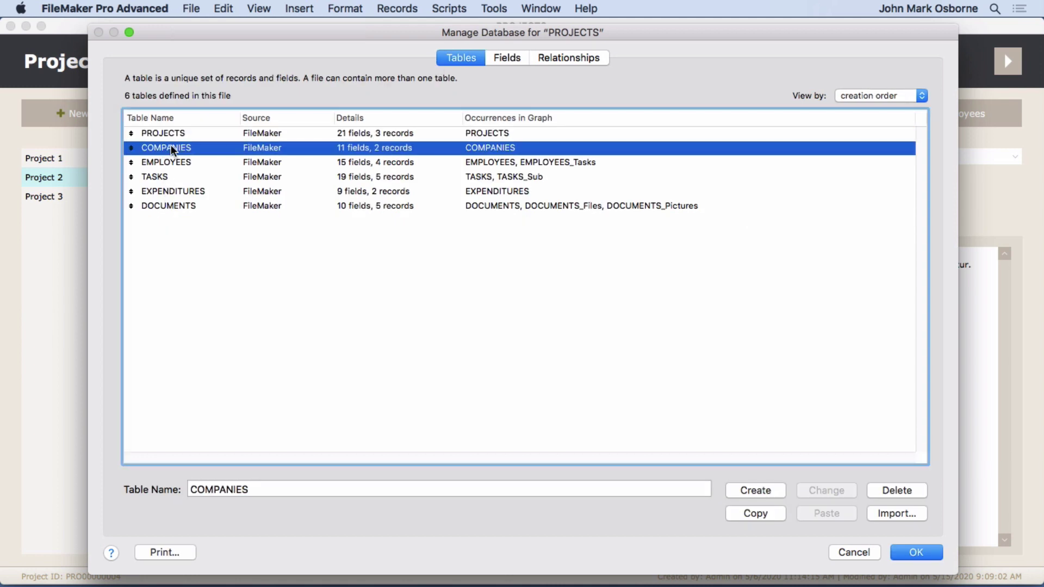
{"action": "left_click", "coordinate": [174, 163]}
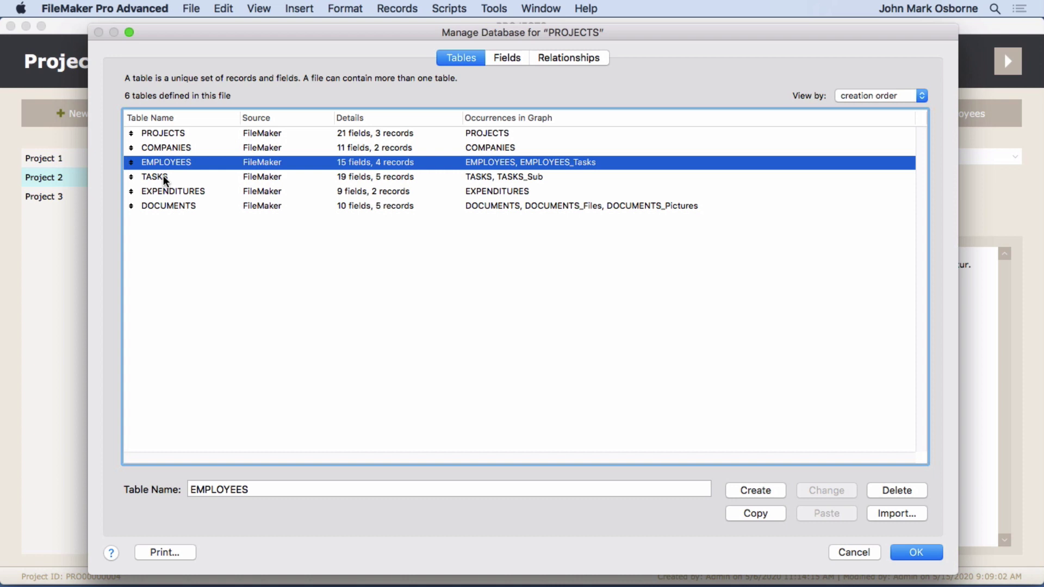
{"action": "left_click", "coordinate": [165, 176]}
{"action": "left_click", "coordinate": [178, 192]}
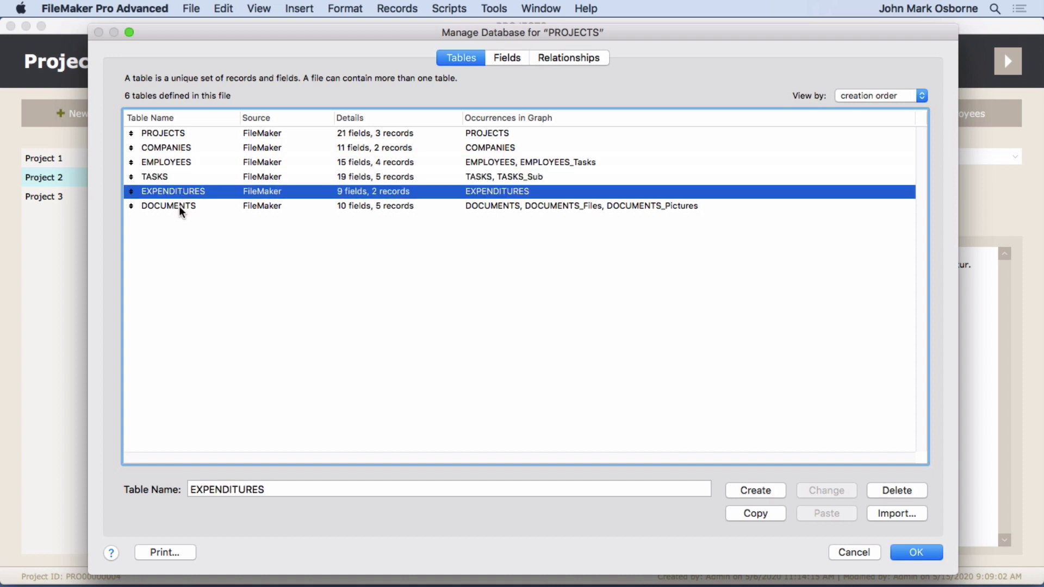
{"action": "left_click", "coordinate": [179, 207]}
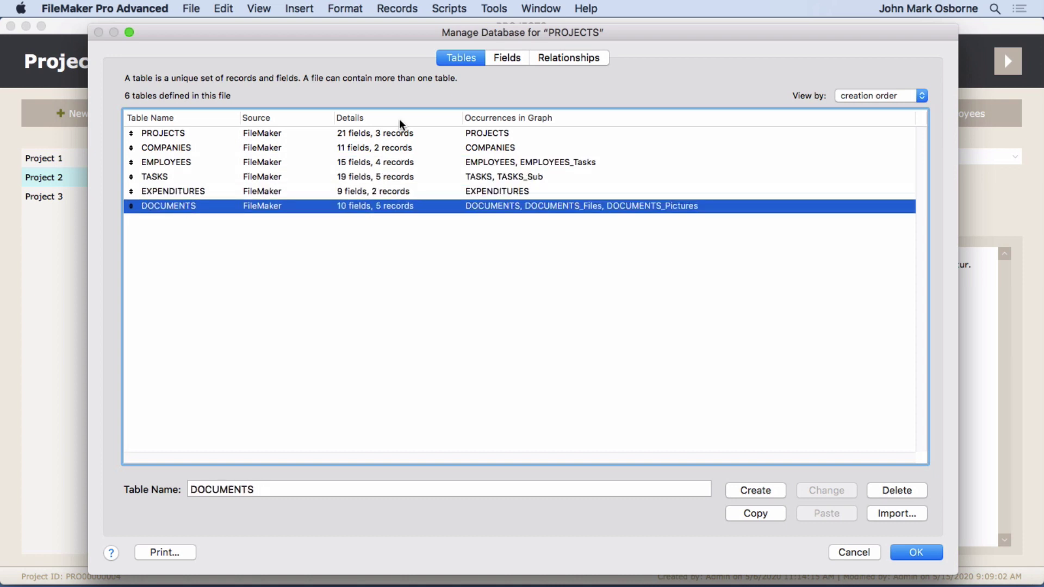
Step: View the relationships graph between the tables, then close the database definitions
{"action": "left_click", "coordinate": [560, 59]}
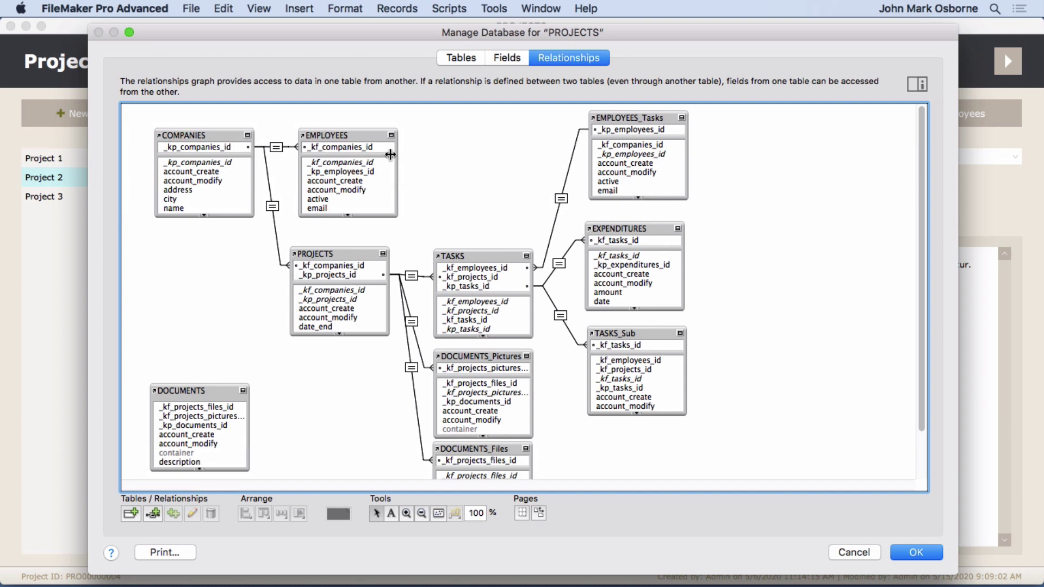
{"action": "left_click", "coordinate": [463, 58]}
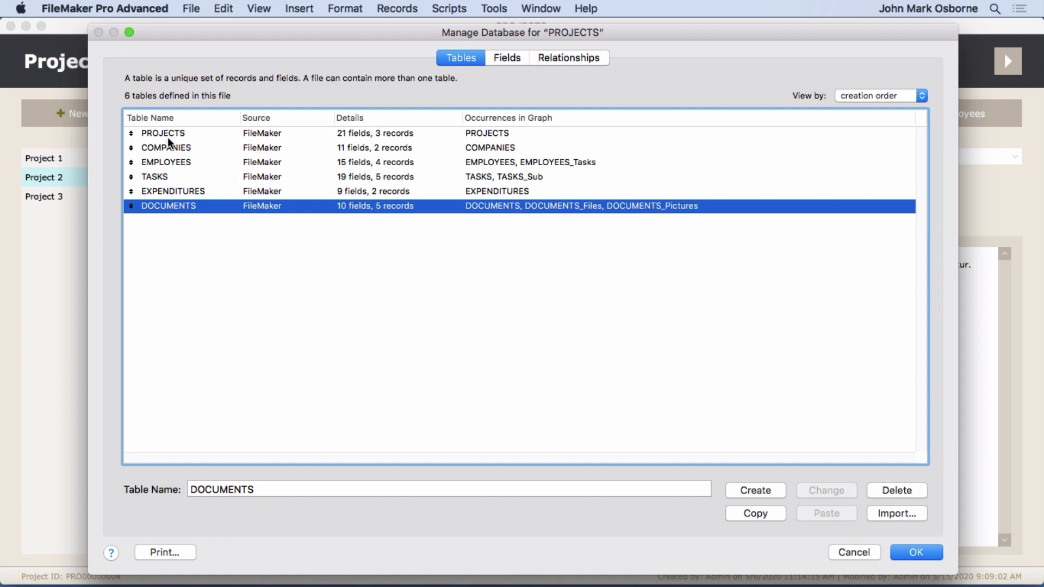
{"action": "left_click", "coordinate": [556, 59]}
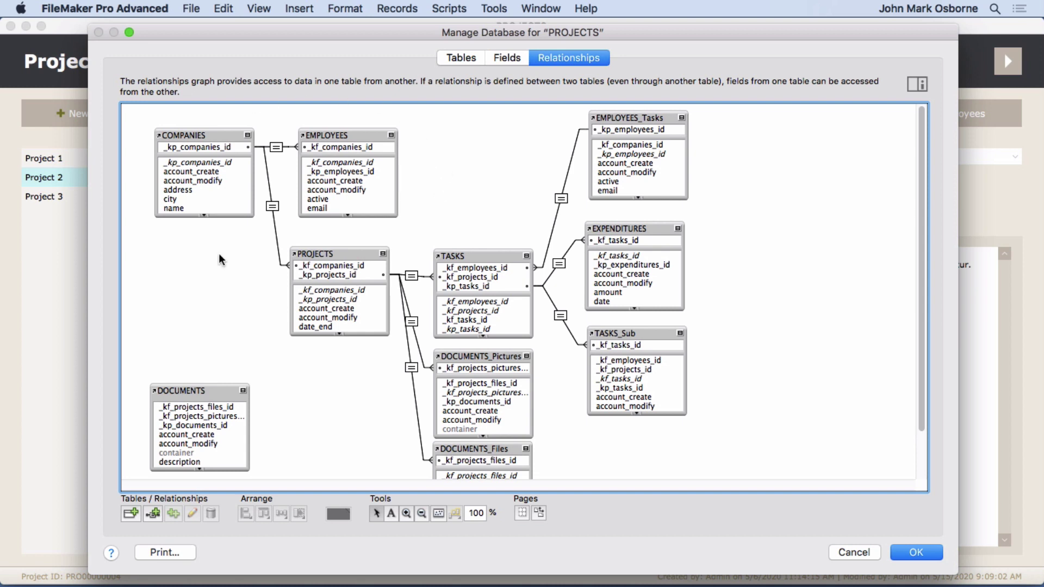
{"action": "left_click", "coordinate": [905, 551]}
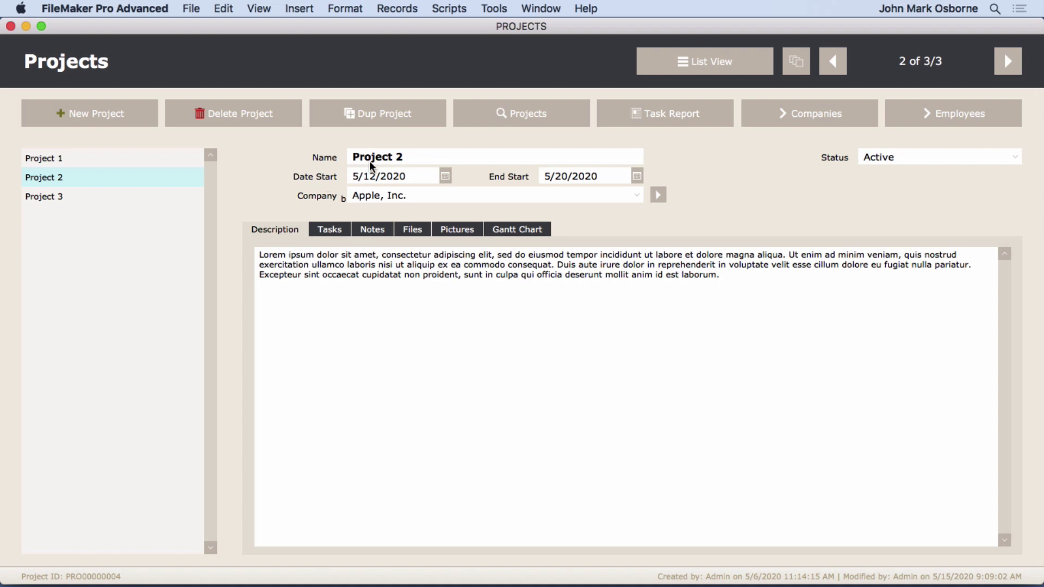
Step: Preview the project search popover's status values and upcoming date range options
{"action": "left_click", "coordinate": [517, 109]}
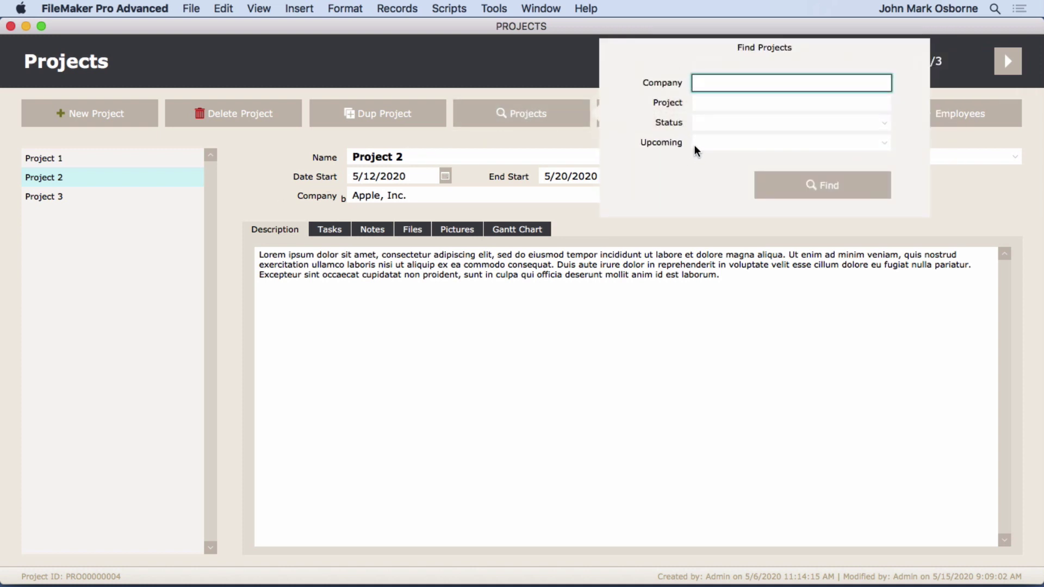
{"action": "left_click", "coordinate": [713, 122]}
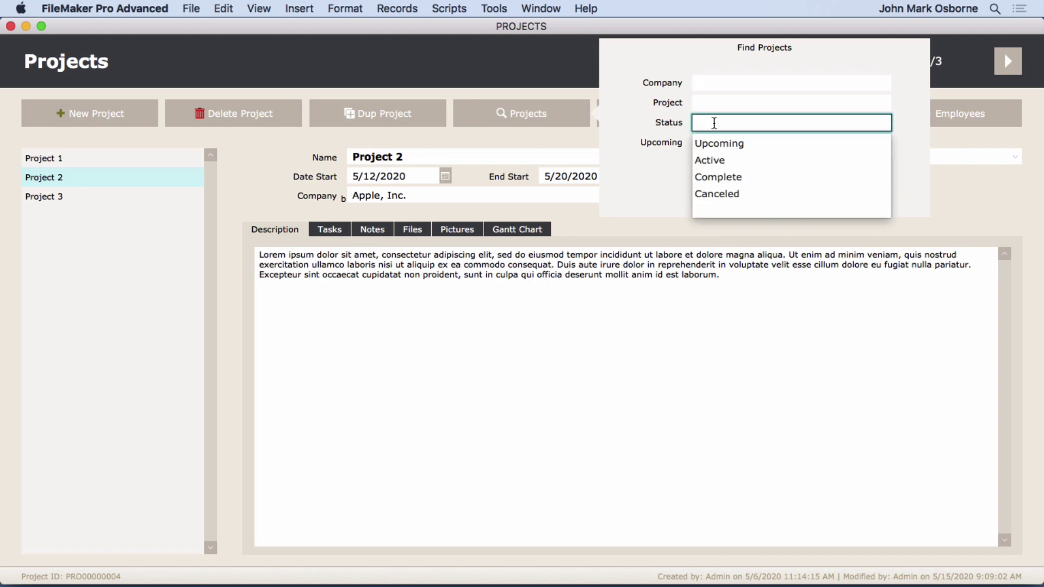
{"action": "left_click", "coordinate": [646, 123]}
{"action": "left_click", "coordinate": [717, 144]}
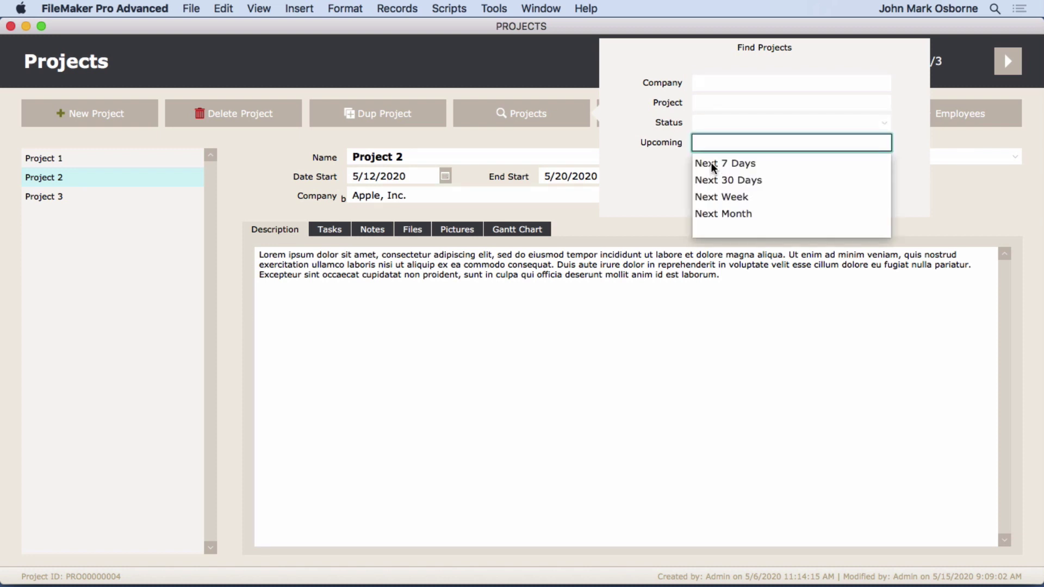
{"action": "left_click", "coordinate": [661, 172]}
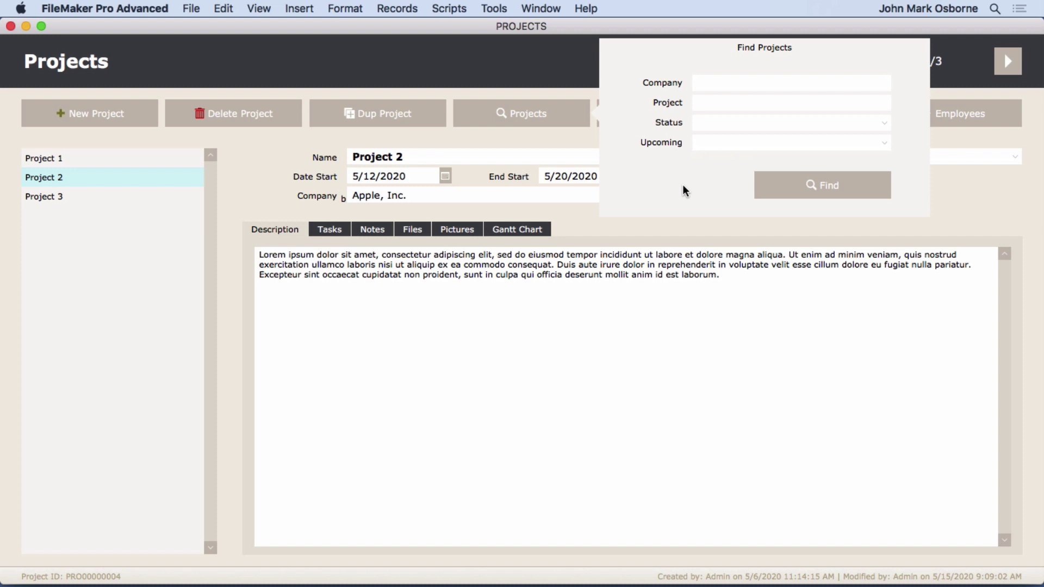
{"action": "left_click", "coordinate": [560, 143]}
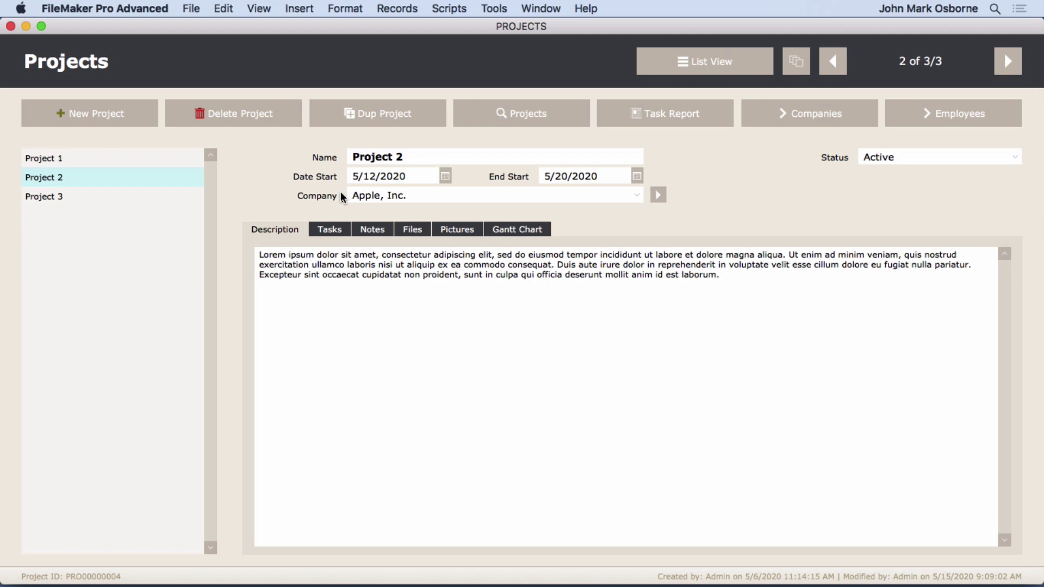
Step: Show Project 2's three tasks and try adding a blank task row, then discard it
{"action": "left_click", "coordinate": [330, 228]}
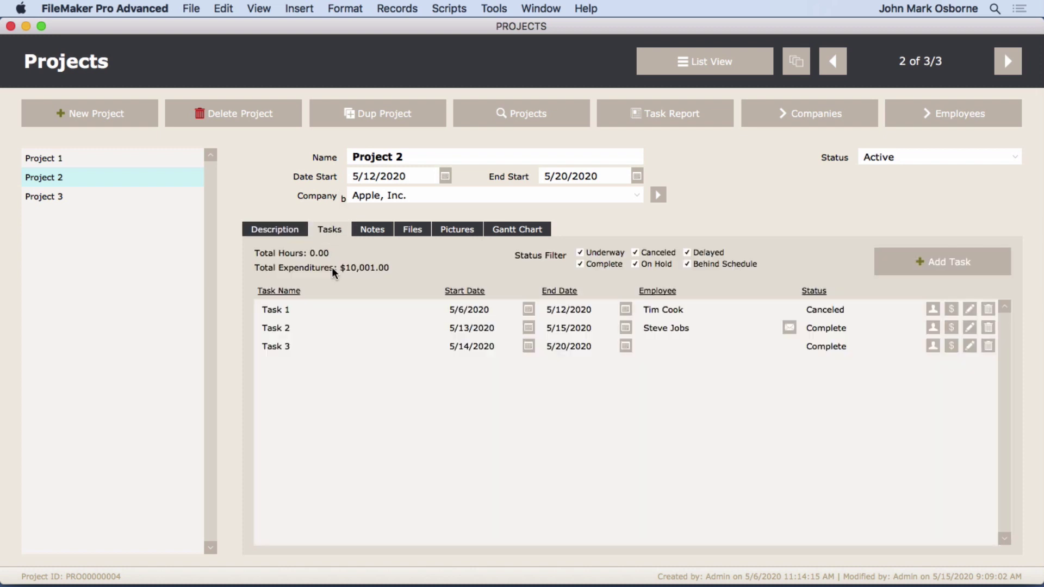
{"action": "left_click", "coordinate": [294, 365]}
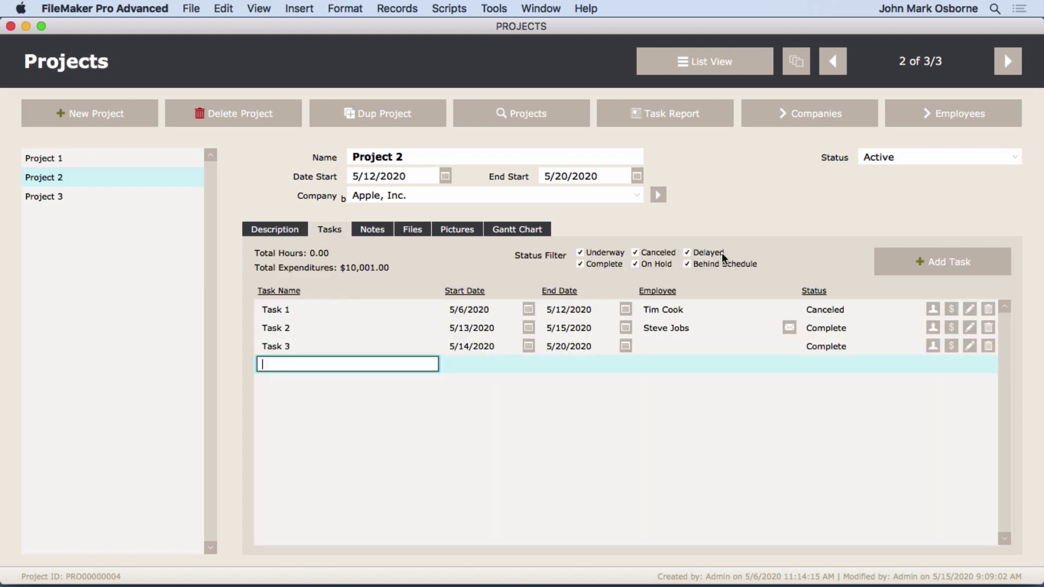
{"action": "left_click", "coordinate": [895, 259]}
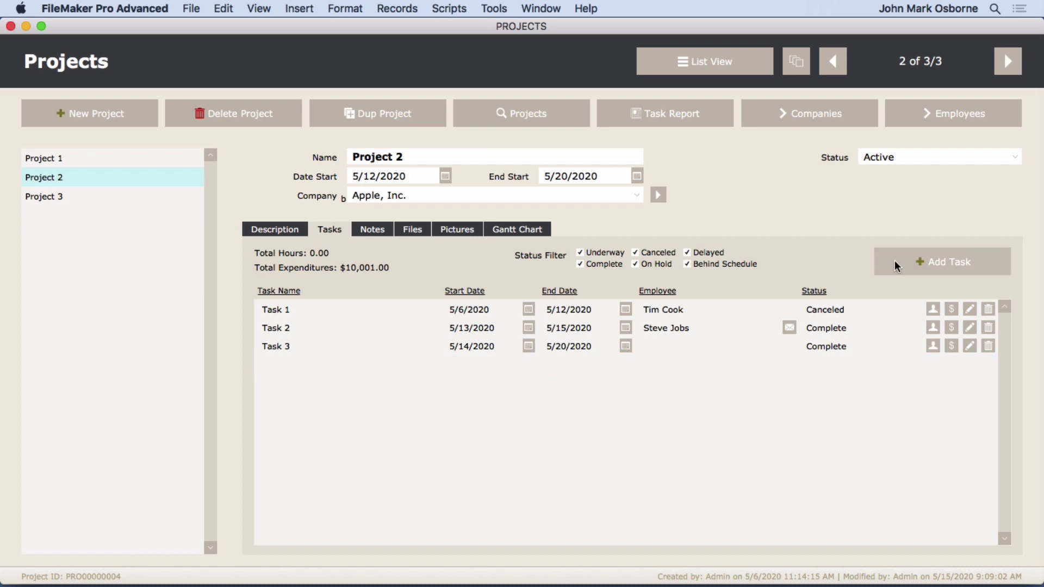
{"action": "left_click", "coordinate": [804, 253]}
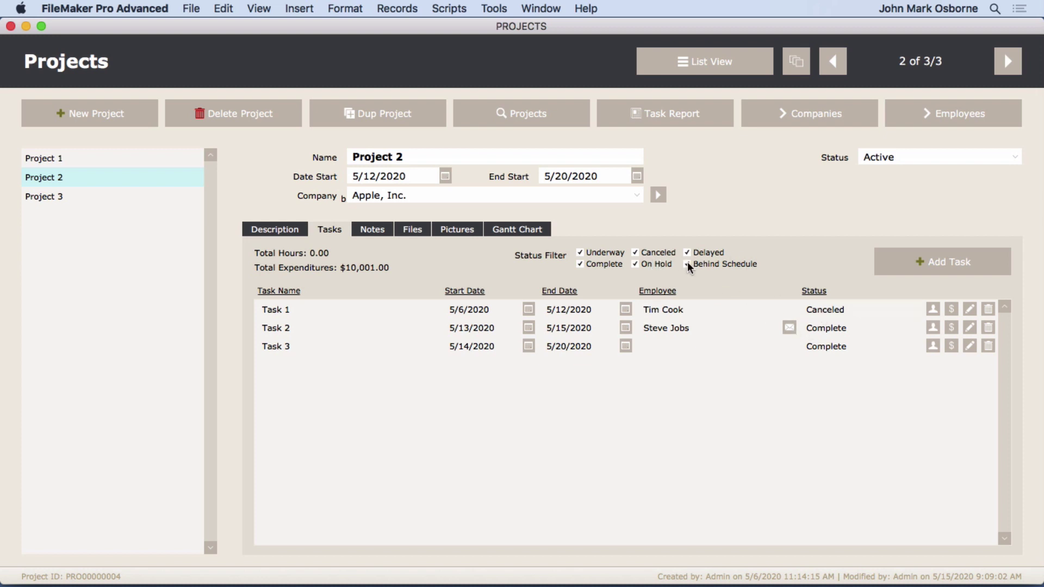
Step: Hide and reshow Canceled tasks, then display the project's Lorem ipsum note
{"action": "left_click", "coordinate": [664, 254]}
{"action": "left_click", "coordinate": [667, 255]}
{"action": "left_click", "coordinate": [377, 231]}
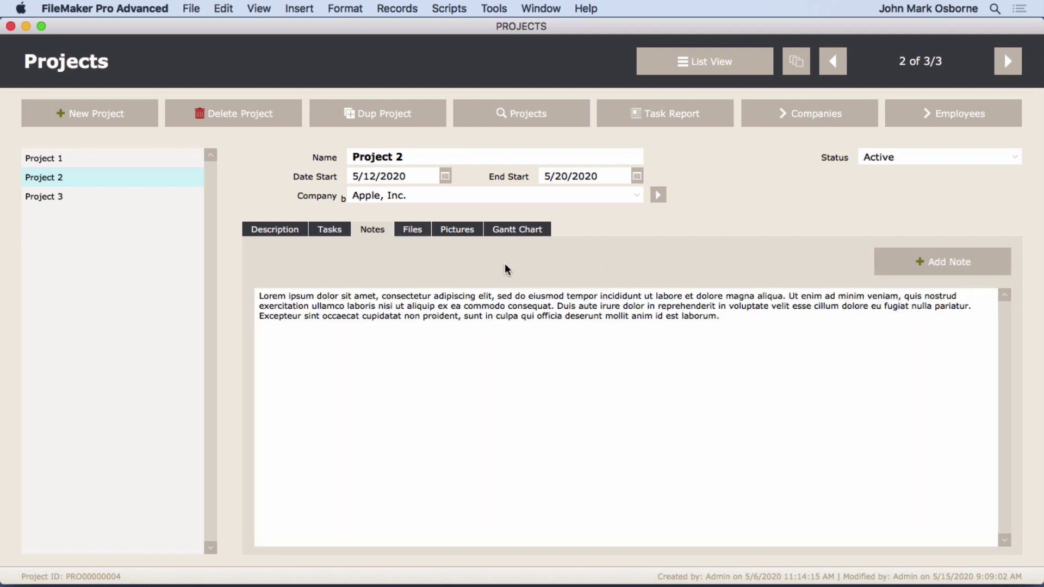
Step: Browse the Files and Pictures tabs, ending on the Gantt chart of Tasks 1–3
{"action": "left_click", "coordinate": [411, 229]}
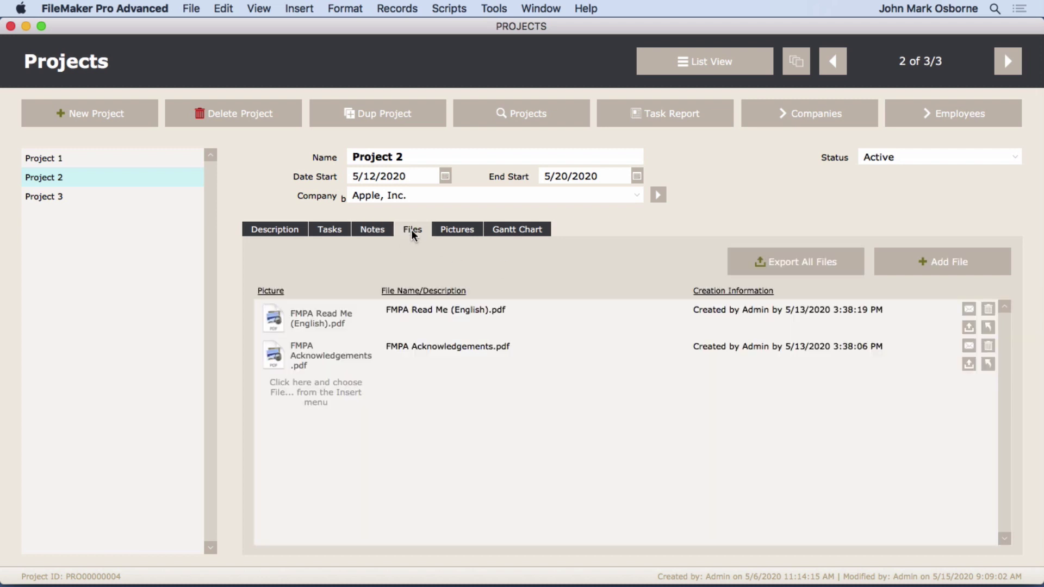
{"action": "left_click", "coordinate": [454, 228]}
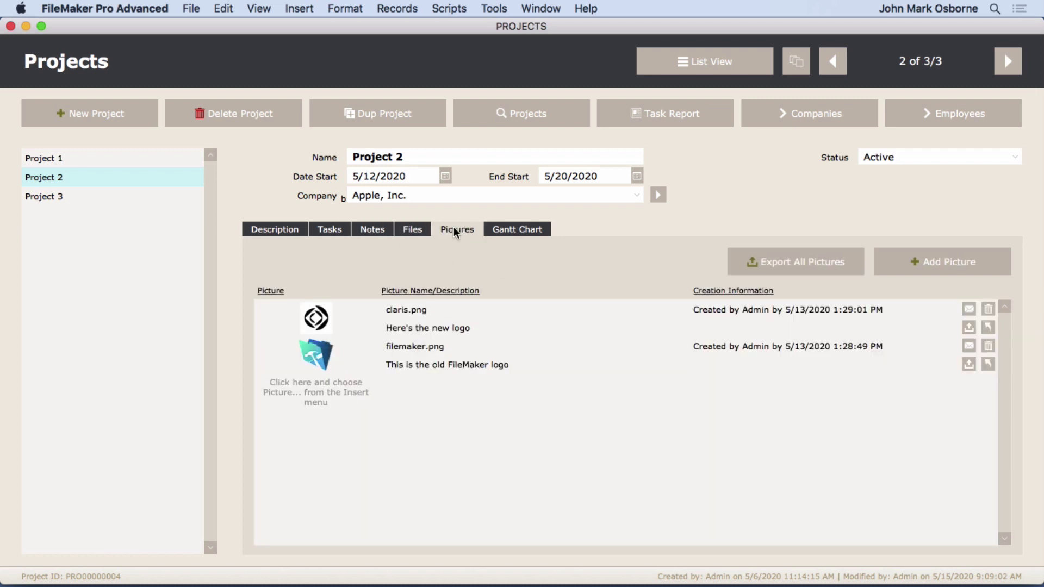
{"action": "left_click", "coordinate": [511, 230]}
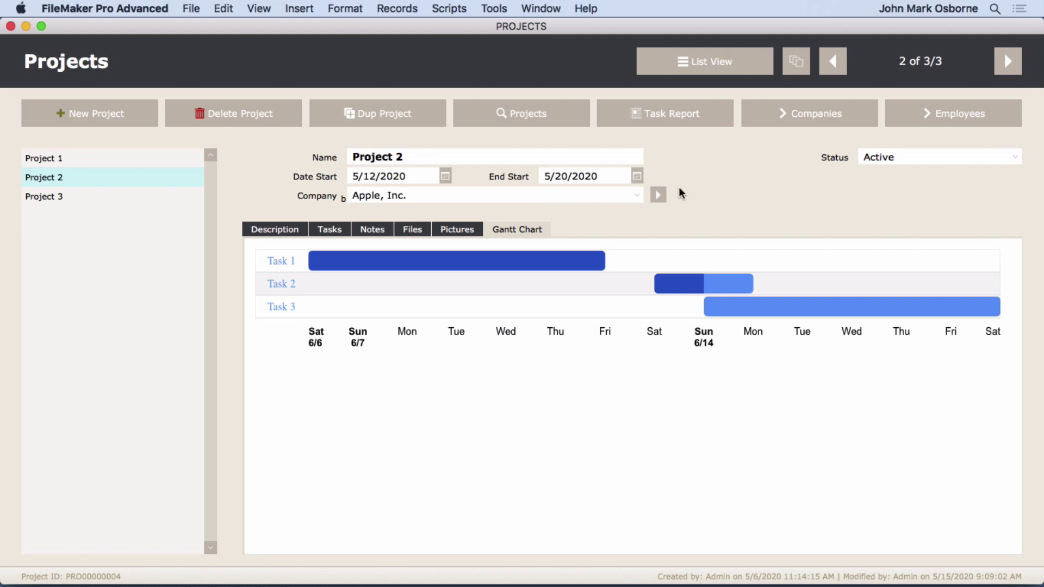
Step: Visit the Companies and Employees layouts, then return to Project 2 on Projects
{"action": "left_click", "coordinate": [791, 114]}
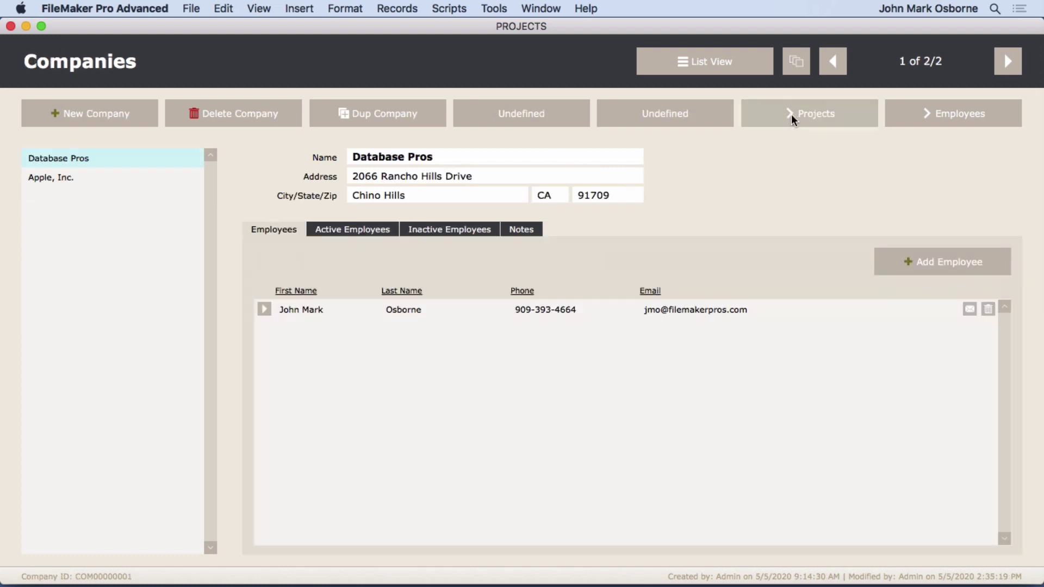
{"action": "left_click", "coordinate": [911, 113]}
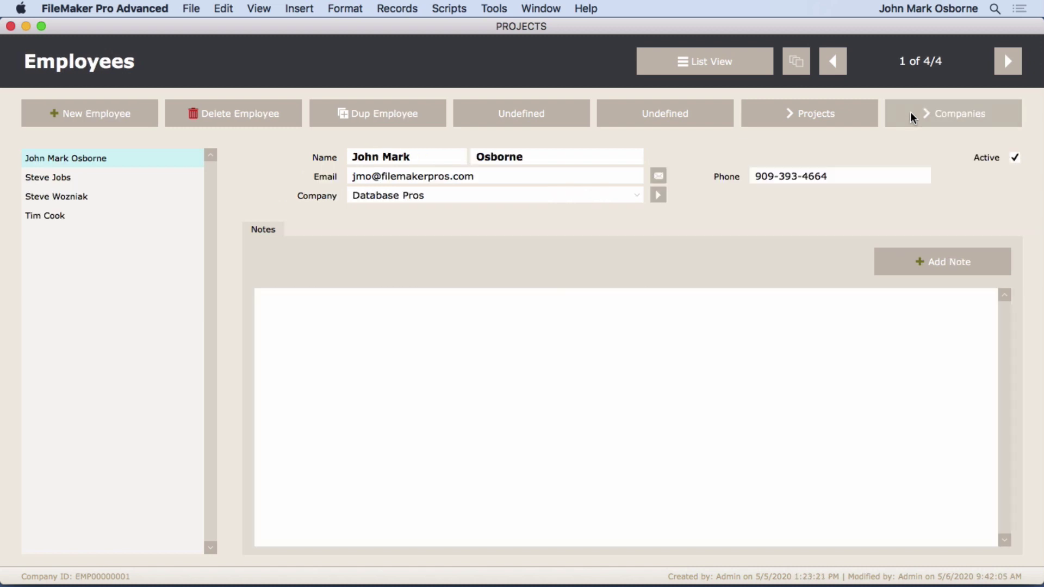
{"action": "left_click", "coordinate": [797, 113]}
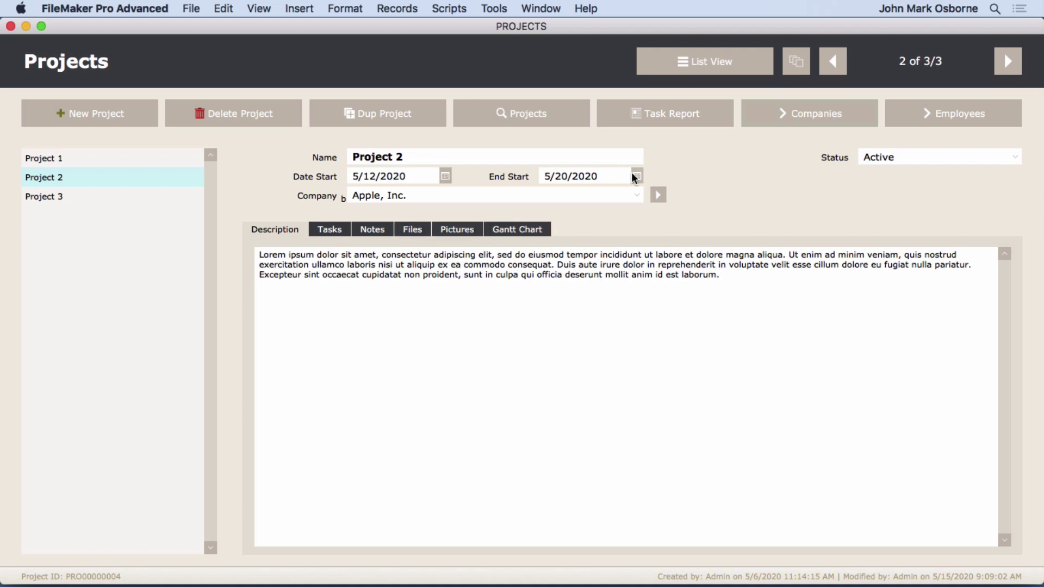
{"action": "left_click", "coordinate": [661, 119]}
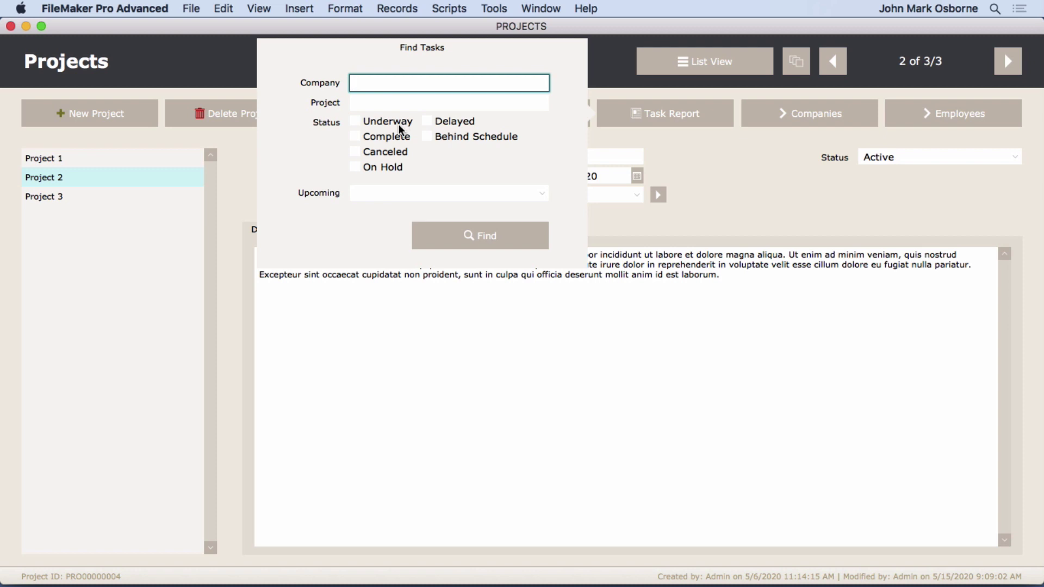
{"action": "left_click", "coordinate": [691, 162]}
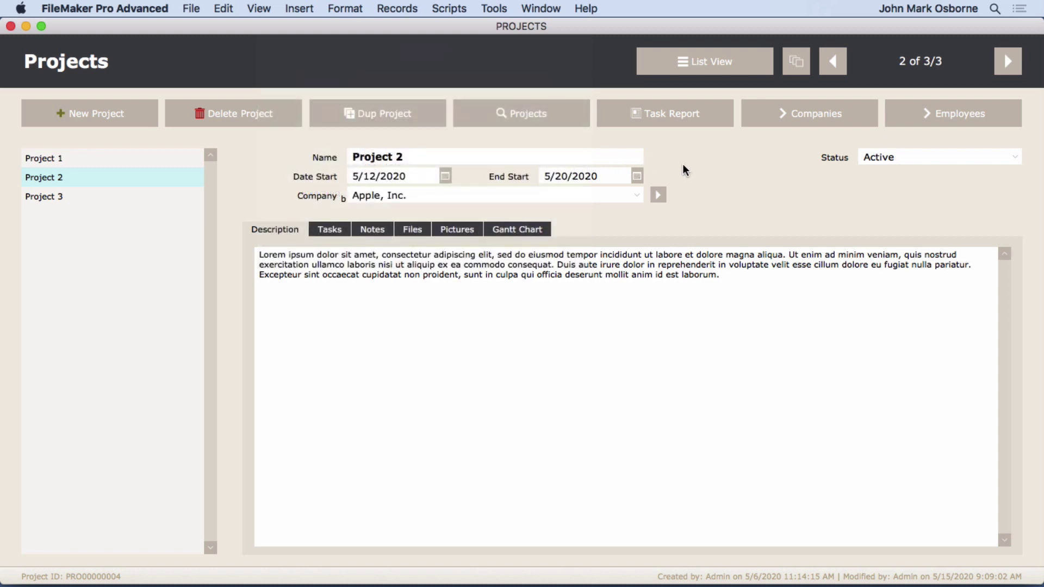